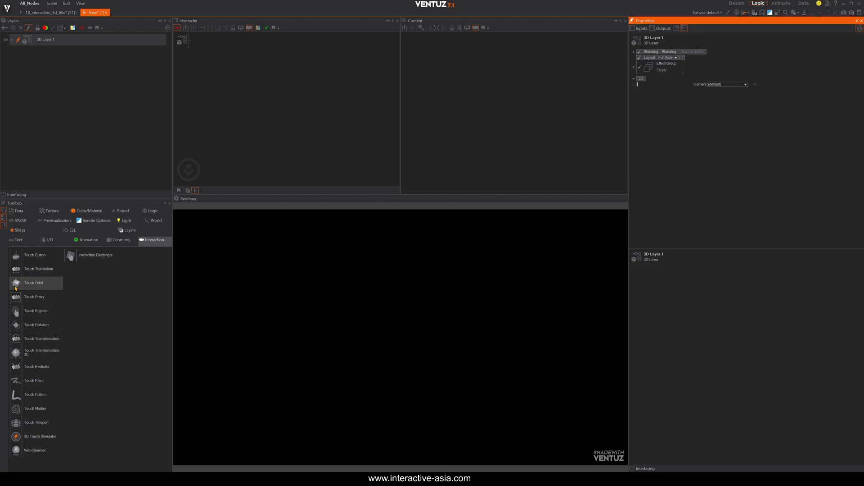
# Add a Touch Orbit node to the 3D layer's hierarchy and attach a Cube after it.
pyautogui.moveTo(16, 288); pyautogui.dragTo(196, 42)
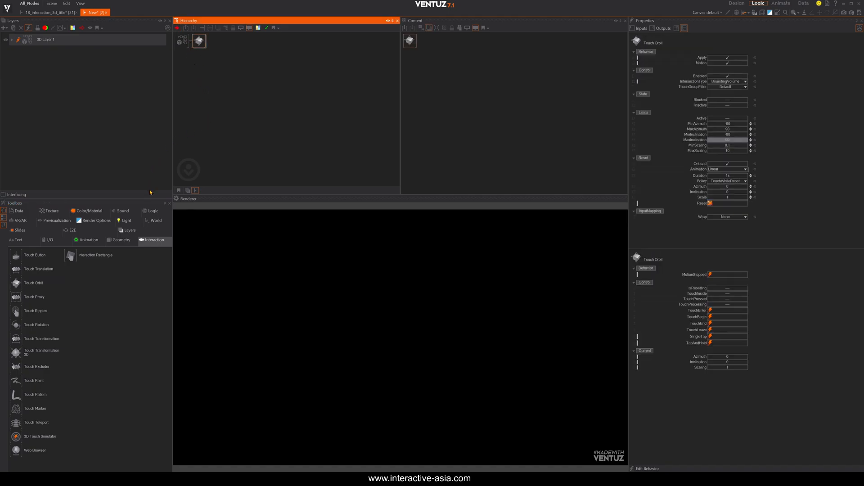
pyautogui.doubleClick(264, 134)
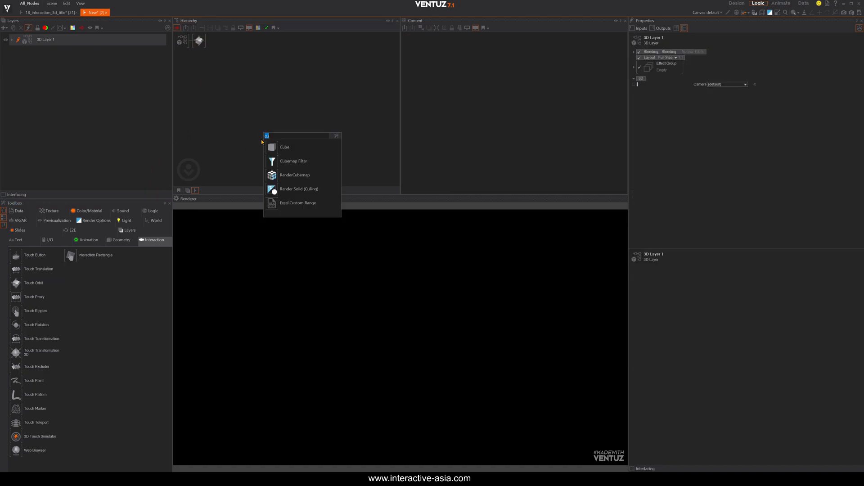
pyautogui.click(281, 147)
pyautogui.click(212, 47)
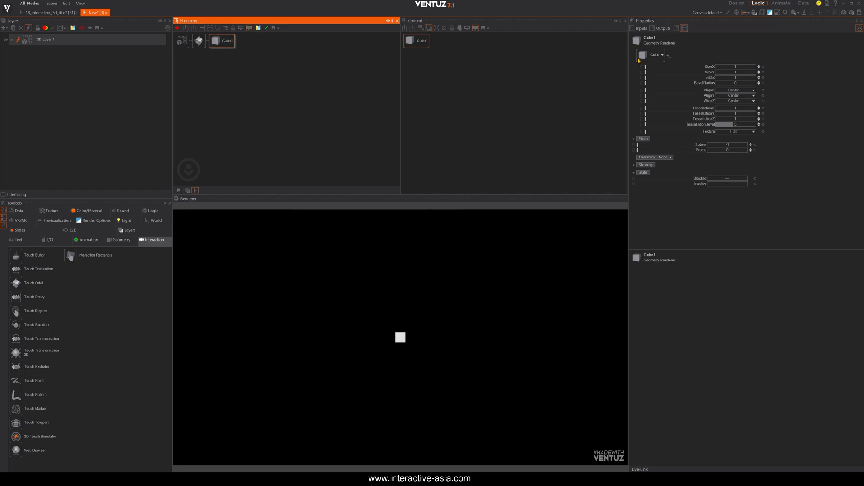
# Set the cube's SizeX, SizeY and SizeZ to 10 and its BevelRadius to 0.2.
pyautogui.click(736, 66)
pyautogui.write('10')
pyautogui.press('Tab')
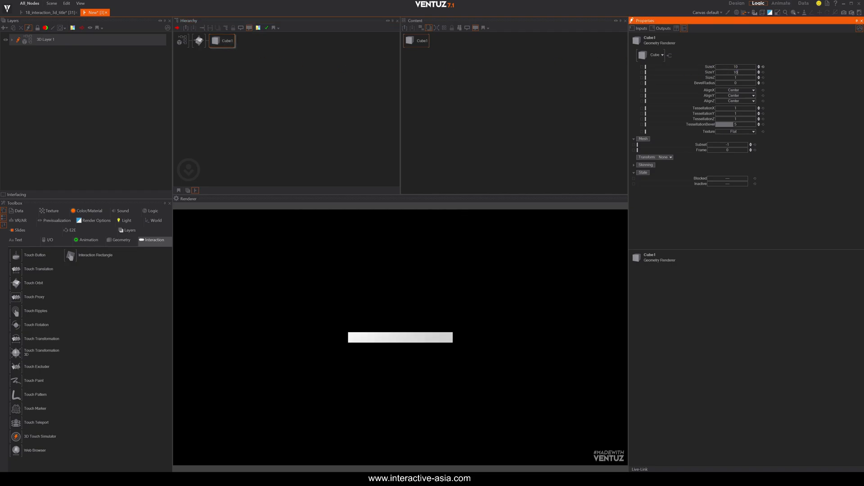
pyautogui.write('10')
pyautogui.press('Tab')
pyautogui.write('10')
pyautogui.press('Tab')
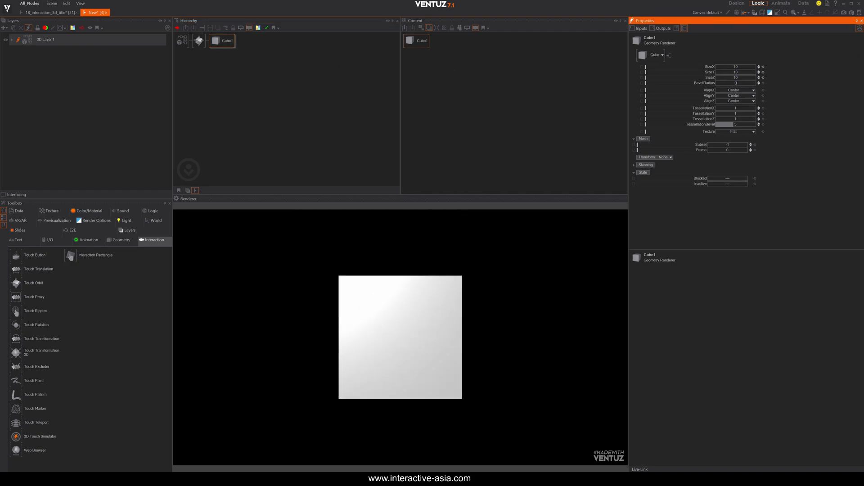
pyautogui.write('0.2')
pyautogui.press('Tab')
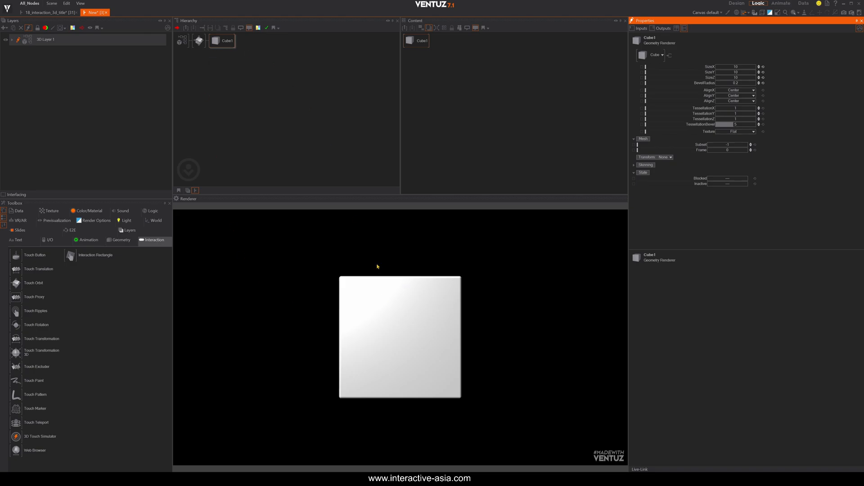
# Select the Touch Orbit node and orbit the cube in the rendered scene to test the interaction.
pyautogui.click(199, 41)
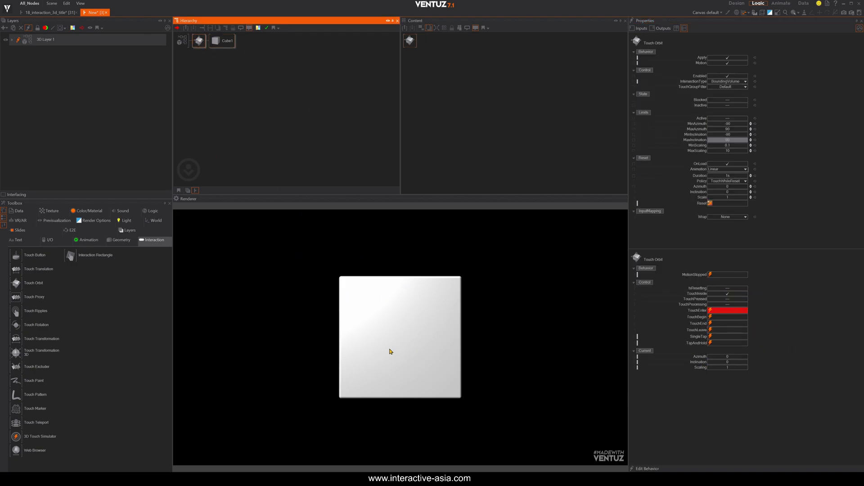
pyautogui.moveTo(375, 309); pyautogui.dragTo(401, 344)
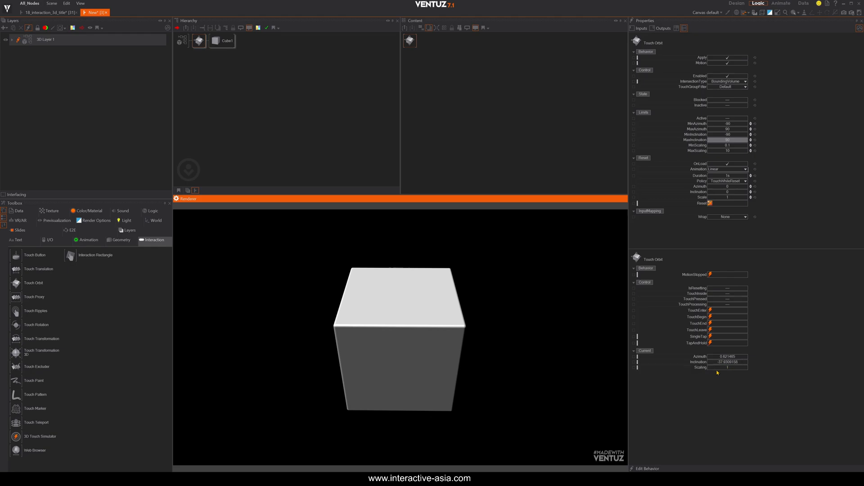
pyautogui.moveTo(432, 387); pyautogui.dragTo(429, 351)
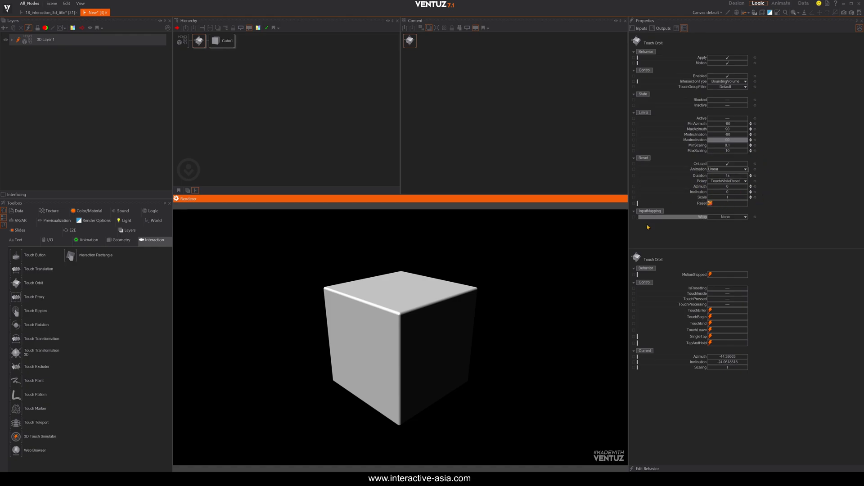
# Set the Touch Orbit's Wrap input mapping to Unsigned.
pyautogui.click(746, 218)
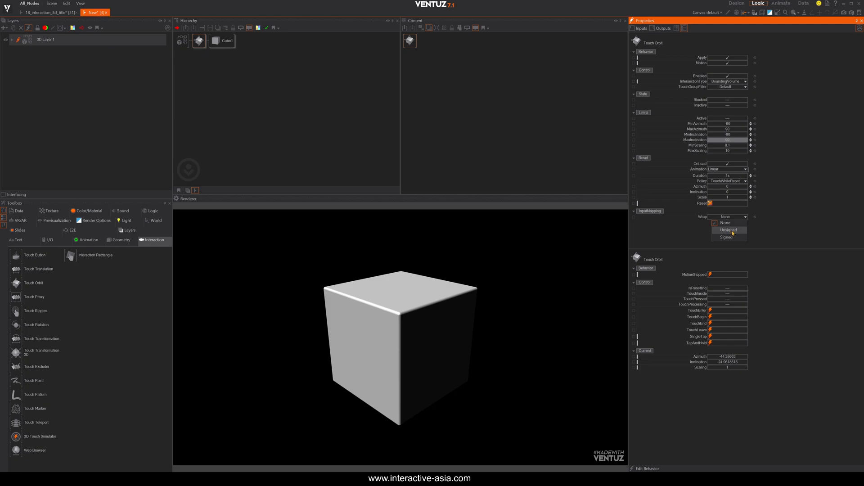
pyautogui.click(728, 230)
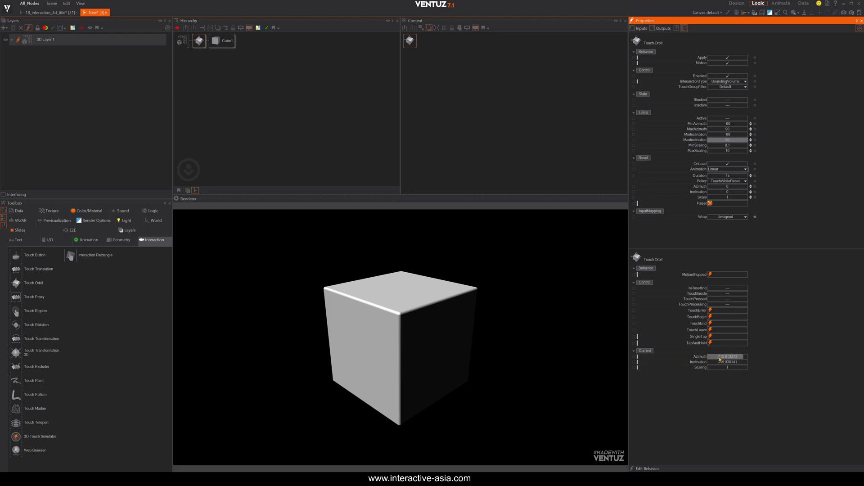
# Set the Touch Orbit's Wrap input mapping to Signed and orbit the cube to test it.
pyautogui.click(744, 217)
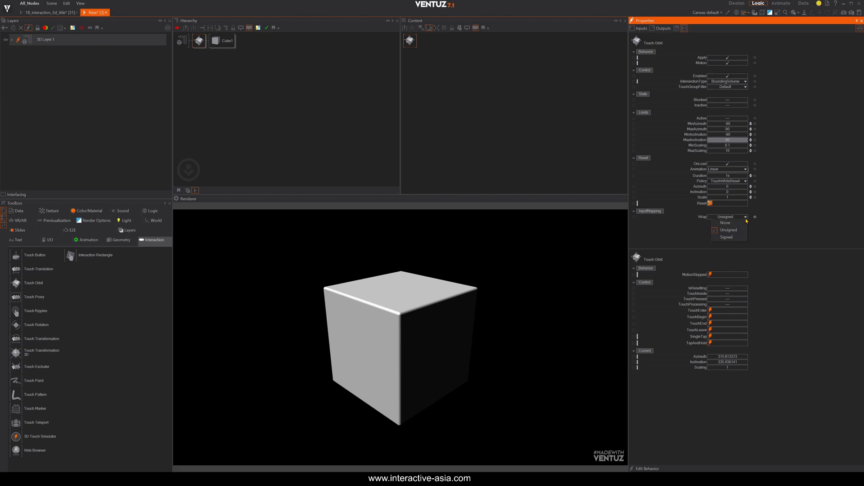
pyautogui.click(729, 234)
pyautogui.moveTo(394, 349); pyautogui.dragTo(554, 391)
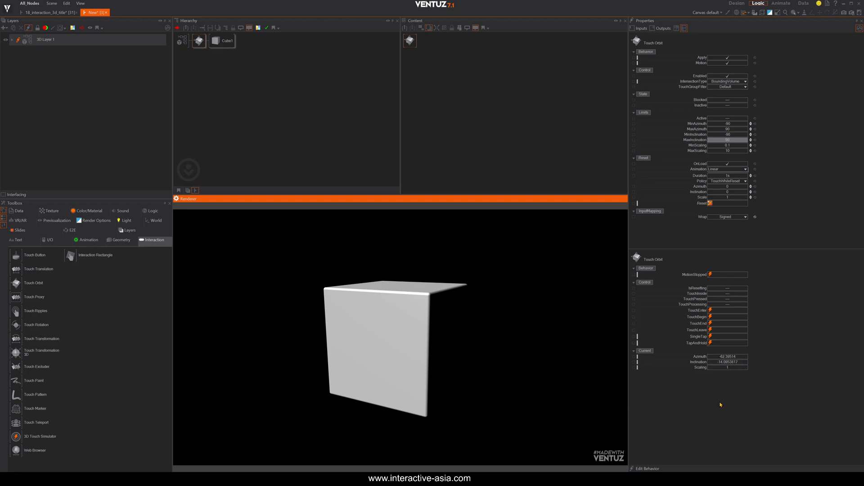
pyautogui.moveTo(459, 354); pyautogui.dragTo(396, 341)
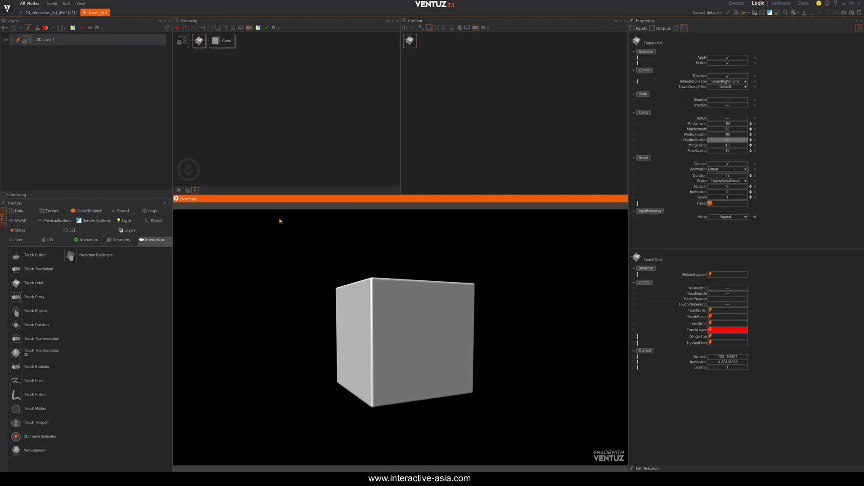
# Replace the Touch Orbit node with a Touch Transformation 3D node in front of the cube.
pyautogui.click(195, 45)
pyautogui.click(196, 45)
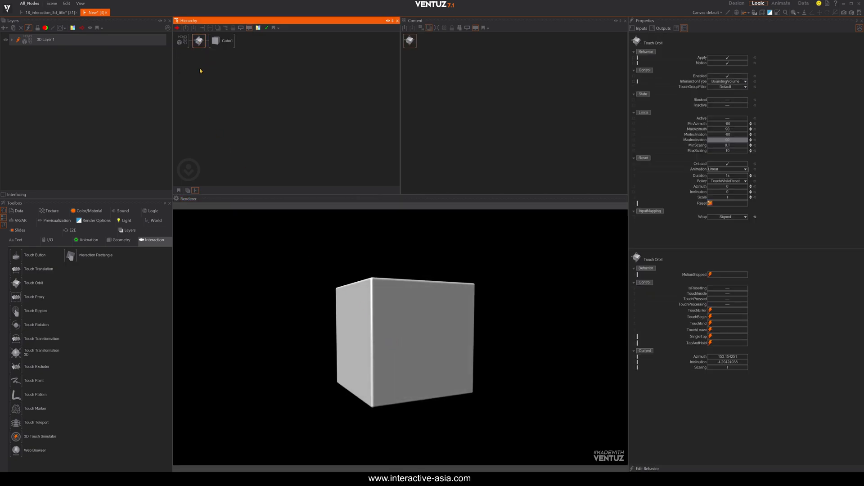
pyautogui.press('Delete')
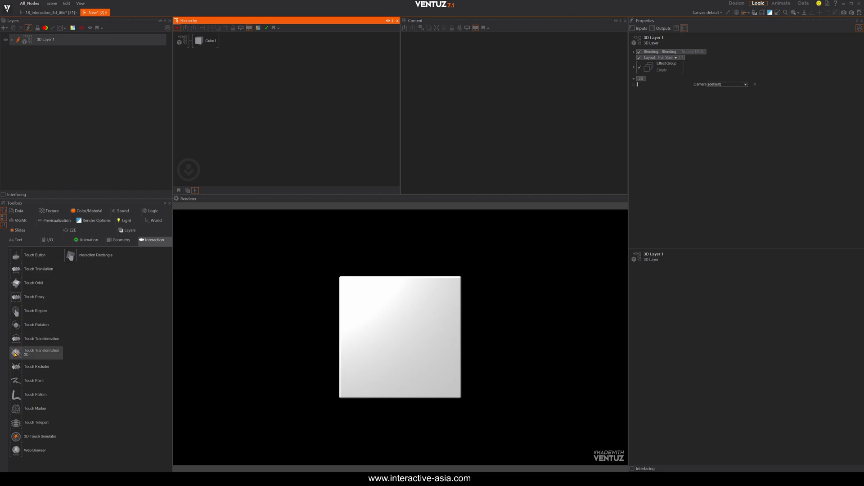
pyautogui.moveTo(14, 353); pyautogui.dragTo(198, 41)
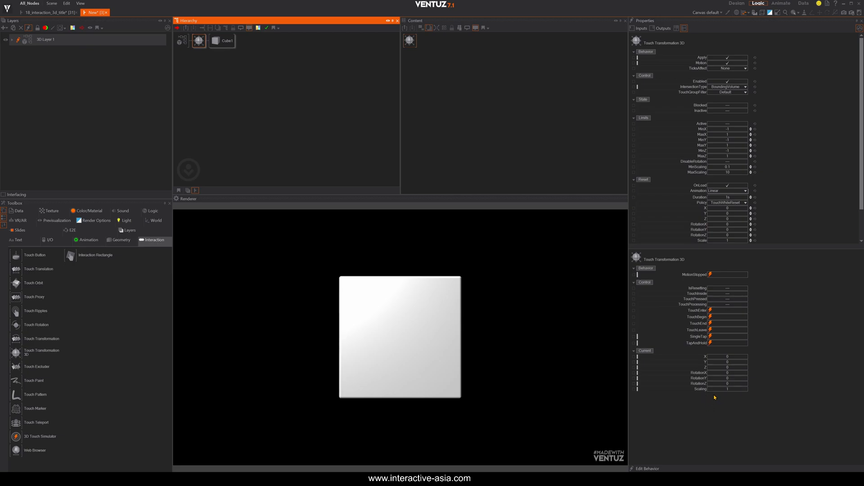
# Rotate the cube freely in several directions in the rendered scene to test the Touch Transformation 3D interaction.
pyautogui.moveTo(405, 332); pyautogui.dragTo(388, 356)
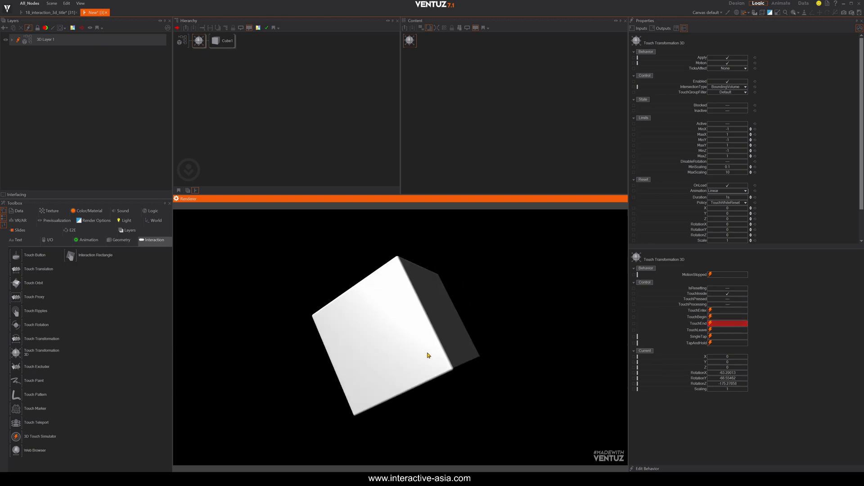
pyautogui.moveTo(427, 353); pyautogui.dragTo(355, 346)
pyautogui.moveTo(387, 311); pyautogui.dragTo(401, 297)
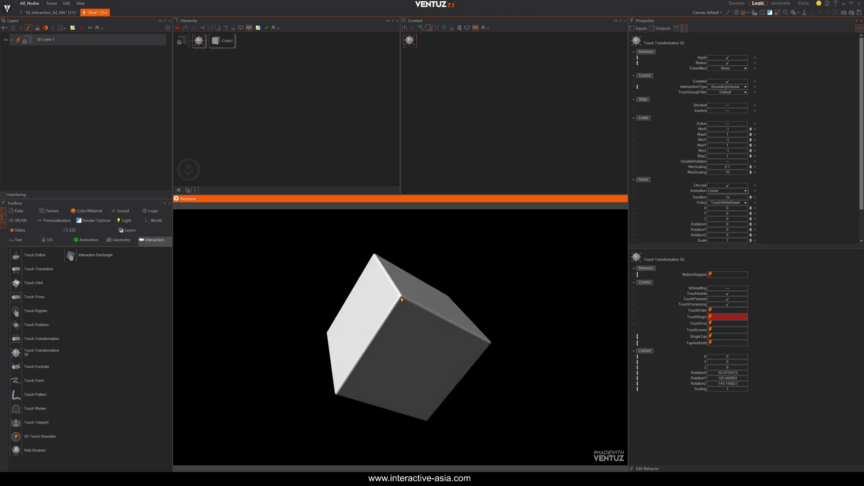
# Examine the Touch Transformation 3D node's remaining properties and its behavior settings, including the tick markers, and cancel the dialog.
pyautogui.scroll(-2, 794, 154)
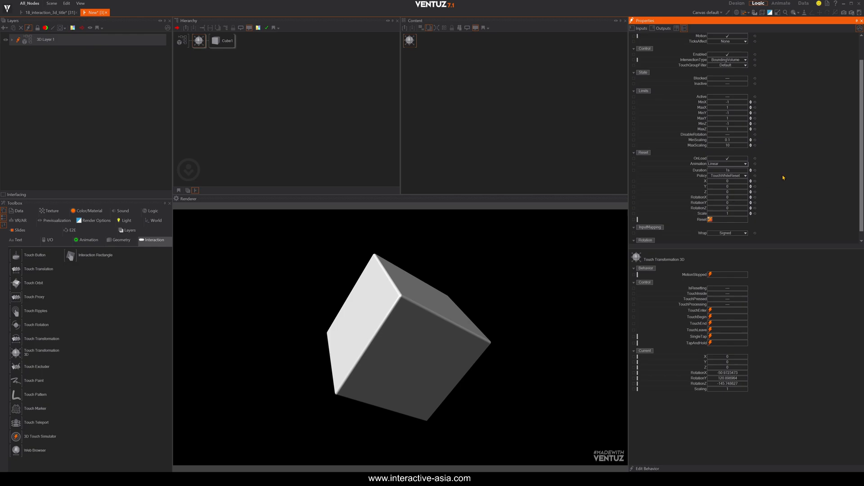
pyautogui.scroll(-1, 784, 178)
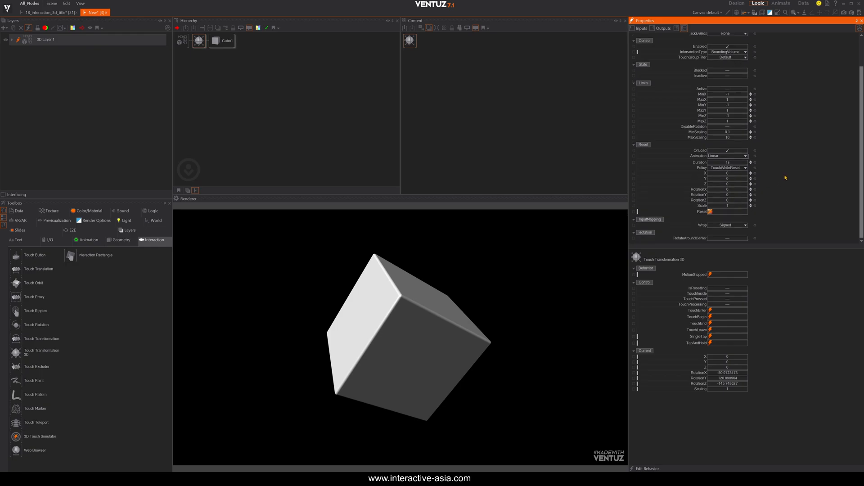
pyautogui.click(647, 468)
pyautogui.moveTo(403, 182); pyautogui.dragTo(458, 176)
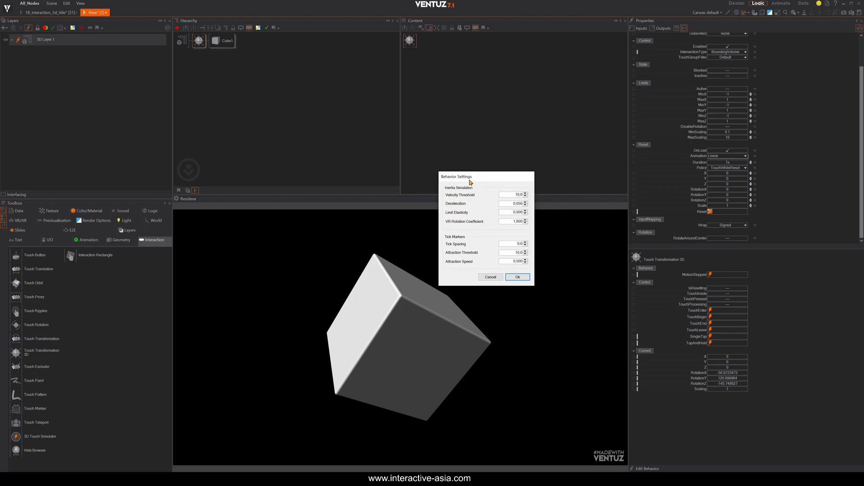
pyautogui.moveTo(455, 254)
pyautogui.click(490, 278)
# Remove the Touch Transformation 3D node and cube from the hierarchy and add a Touch Rotation node instead.
pyautogui.click(200, 57)
pyautogui.click(199, 40)
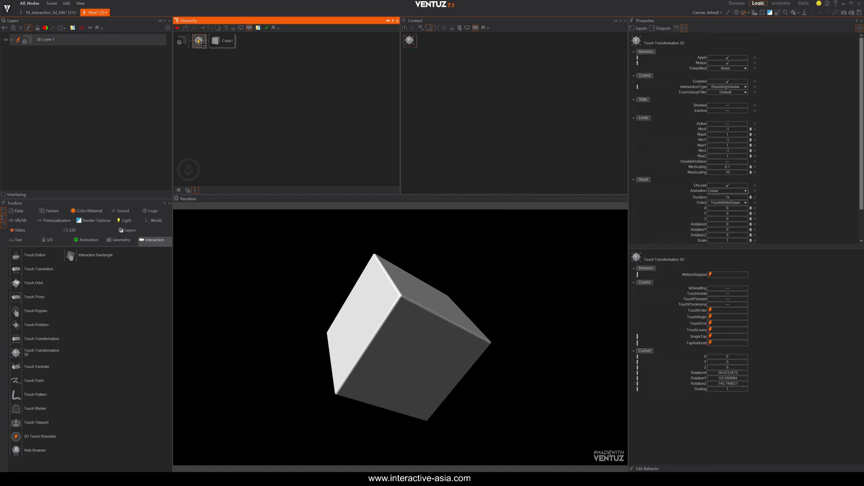
pyautogui.press('Delete')
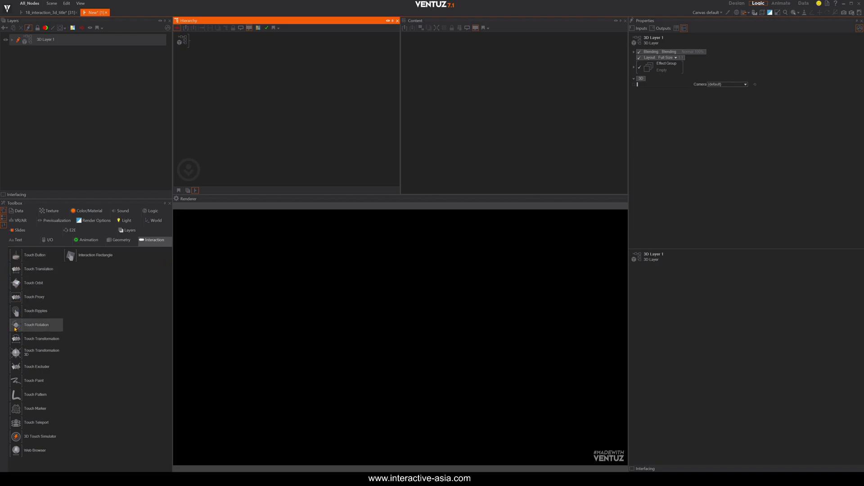
pyautogui.moveTo(15, 330); pyautogui.dragTo(39, 310)
pyautogui.moveTo(195, 47); pyautogui.dragTo(195, 47)
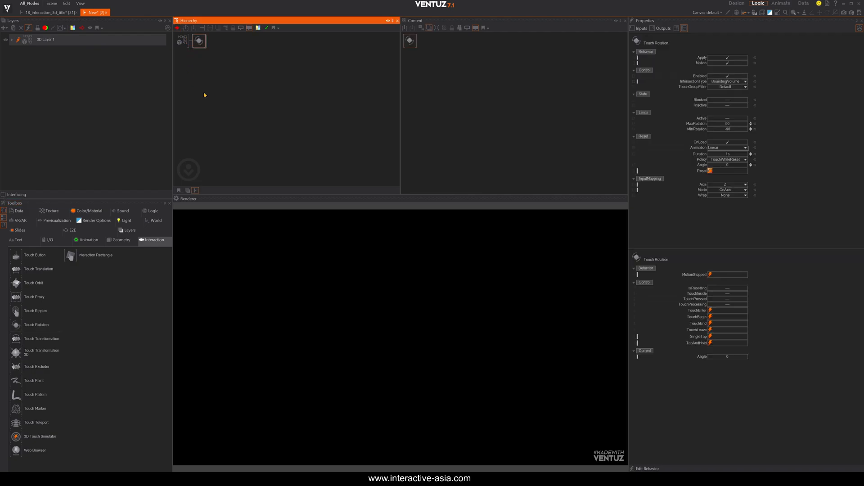
# Find the Rectangle geometry by searching for "rect" and attach it after the Touch Rotation node.
pyautogui.click(251, 136)
pyautogui.doubleClick(251, 132)
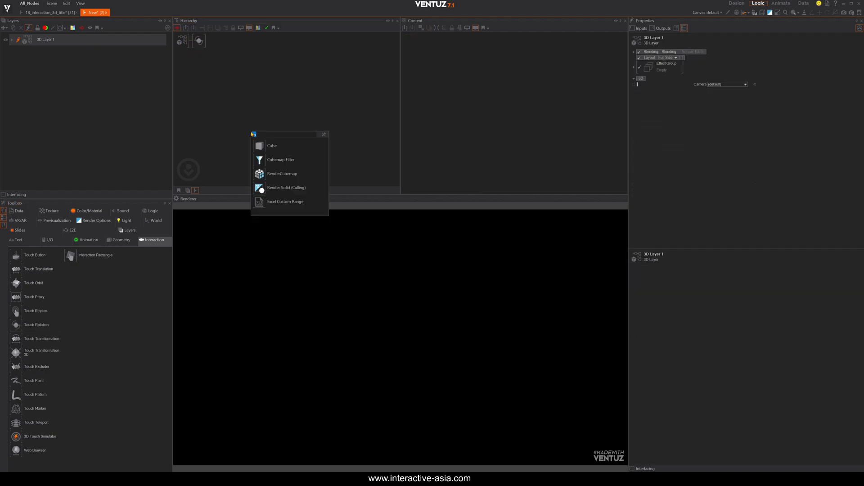
pyautogui.write('rect')
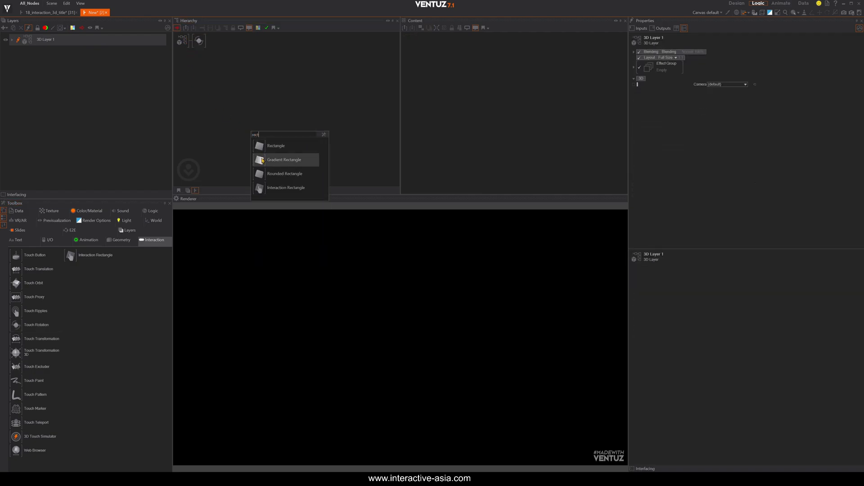
pyautogui.moveTo(262, 149); pyautogui.dragTo(205, 39)
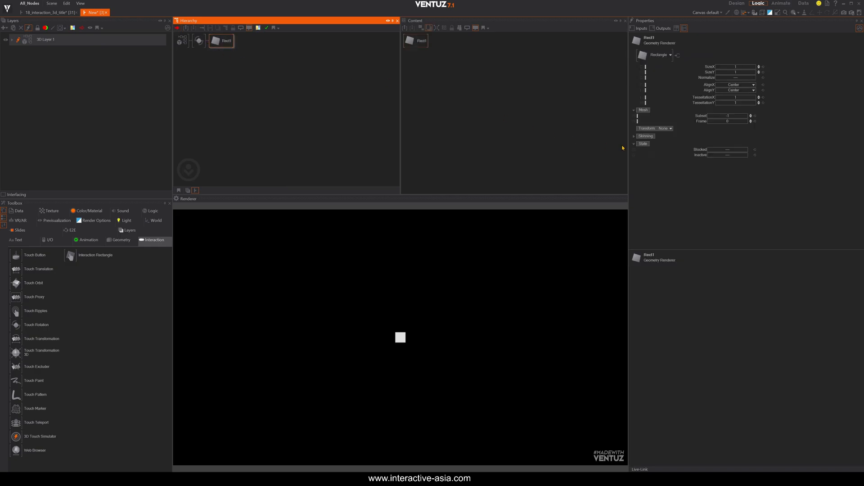
# Set the rectangle's SizeX and SizeY to 15 and rotate it in the rendered scene to test the interaction.
pyautogui.moveTo(755, 68); pyautogui.dragTo(727, 71)
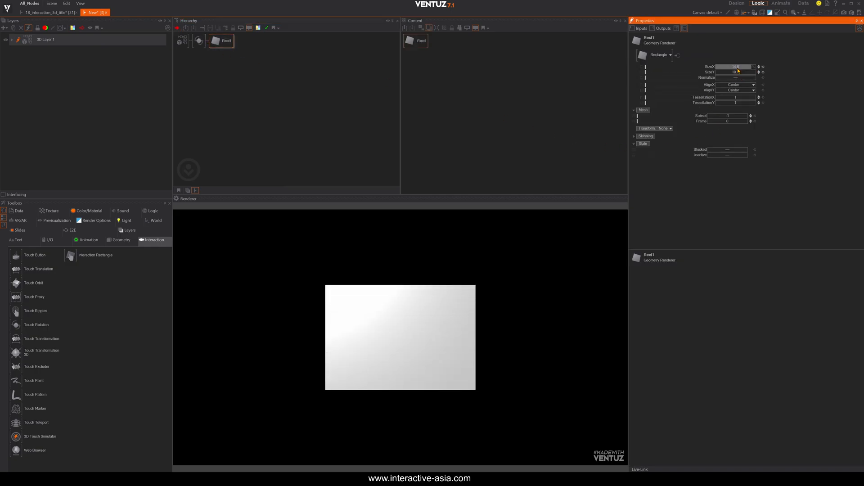
pyautogui.write('15')
pyautogui.press('Tab')
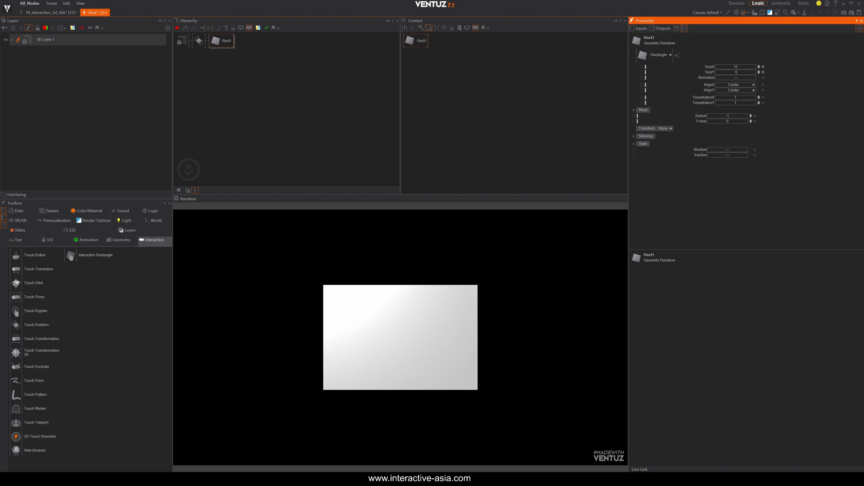
pyautogui.write('15')
pyautogui.press('Return')
pyautogui.moveTo(472, 275); pyautogui.dragTo(459, 343)
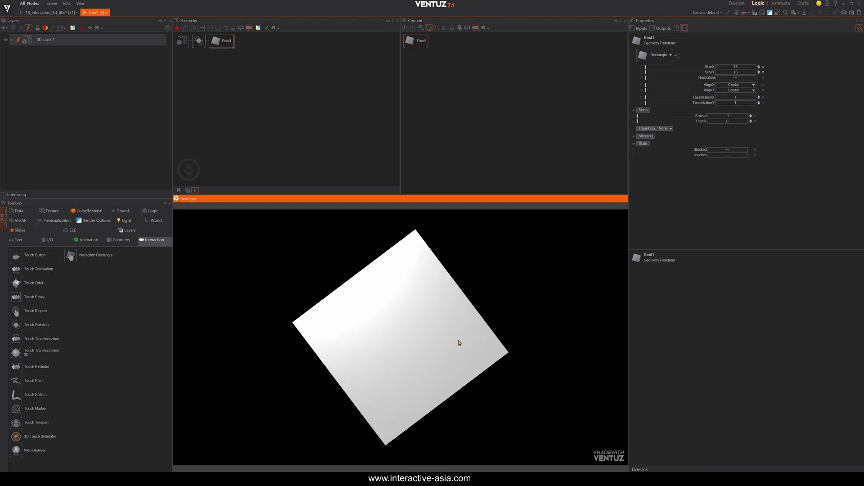
pyautogui.moveTo(467, 349)
pyautogui.mouseDown()
pyautogui.moveTo(476, 320)
pyautogui.moveTo(478, 337)
pyautogui.mouseUp()
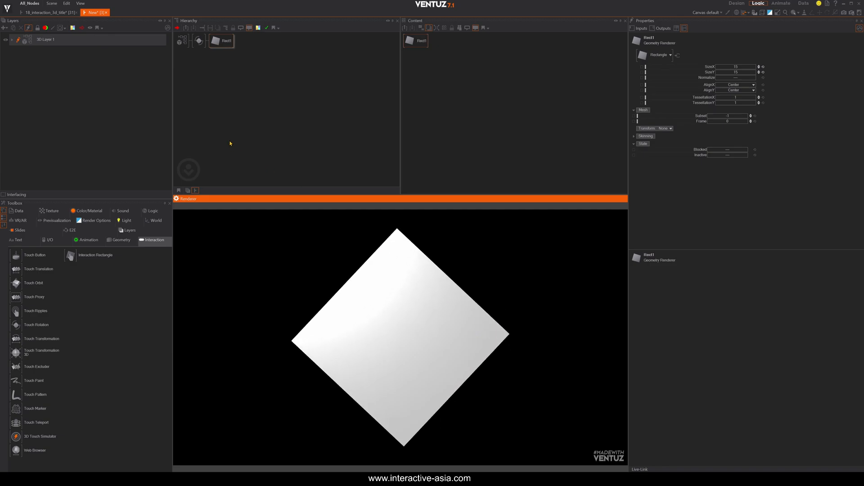
# Set the Tick Spacing to 45 in the Touch Rotation node's behavior settings.
pyautogui.click(199, 41)
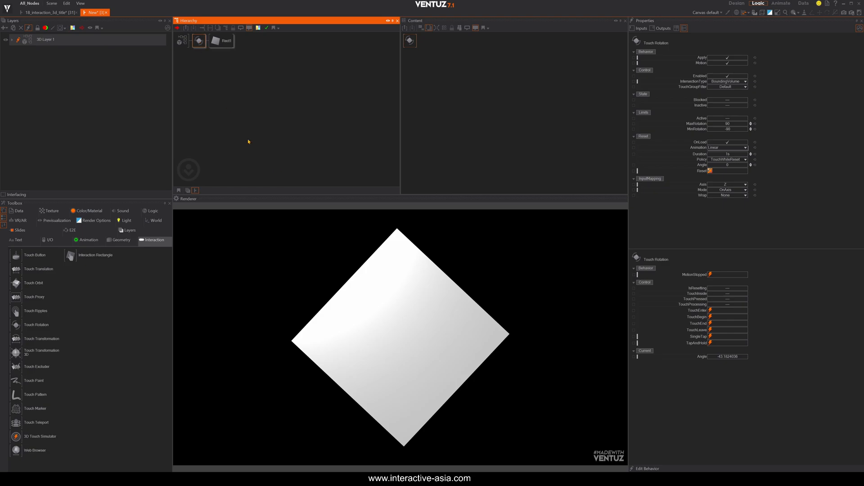
pyautogui.click(648, 469)
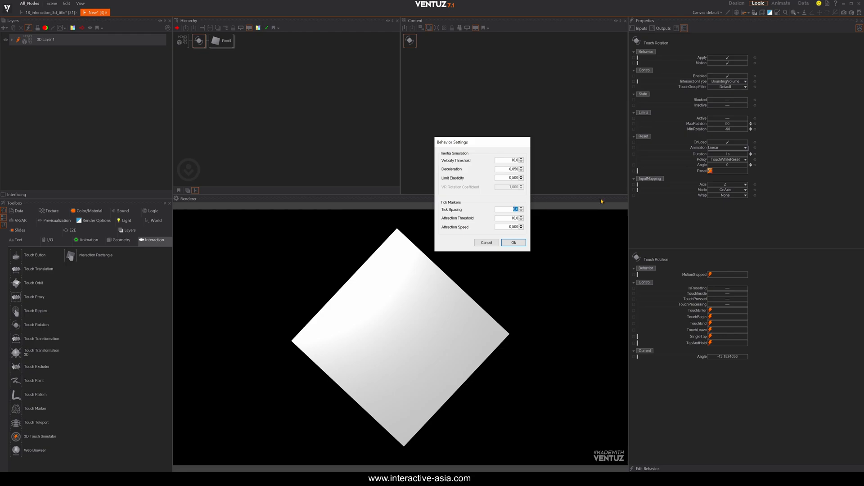
pyautogui.click(514, 243)
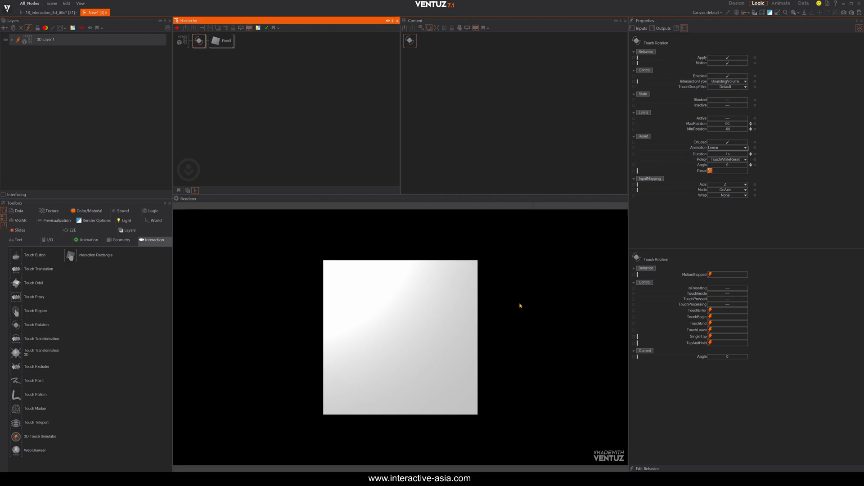
# Rotate the rectangle several times in the rendered scene to test snapping to the tick markers.
pyautogui.moveTo(471, 269); pyautogui.dragTo(489, 299)
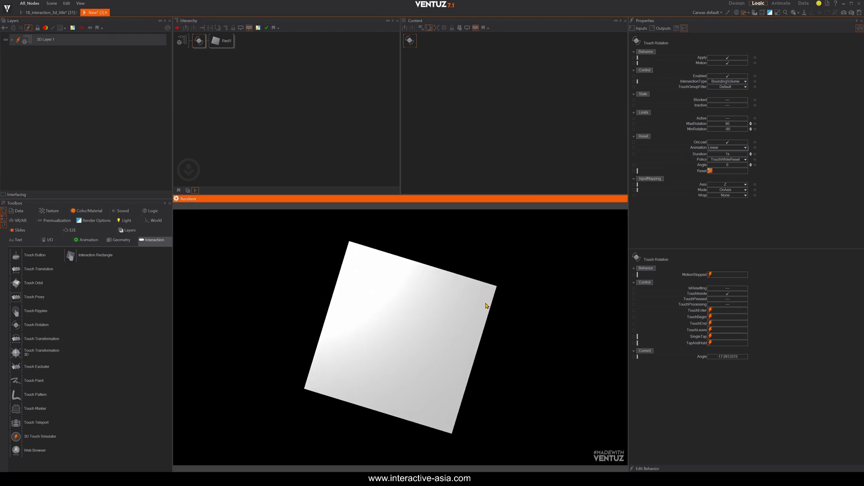
pyautogui.moveTo(464, 271); pyautogui.dragTo(481, 305)
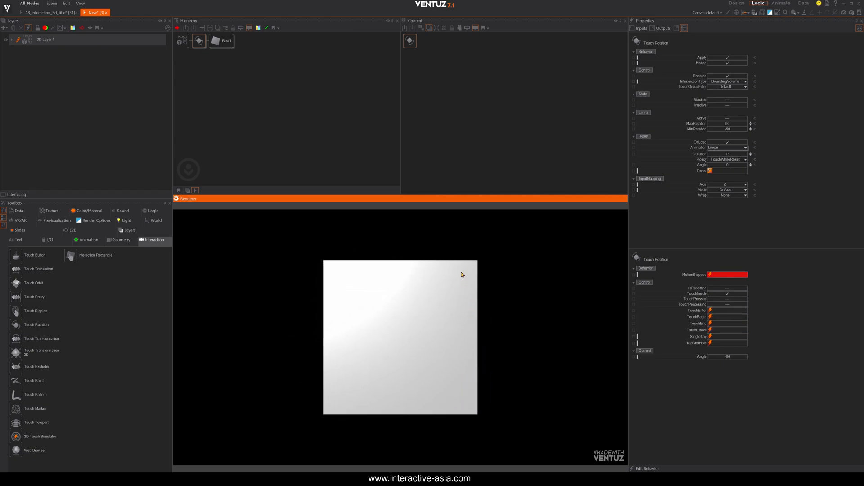
pyautogui.moveTo(461, 272); pyautogui.dragTo(477, 344)
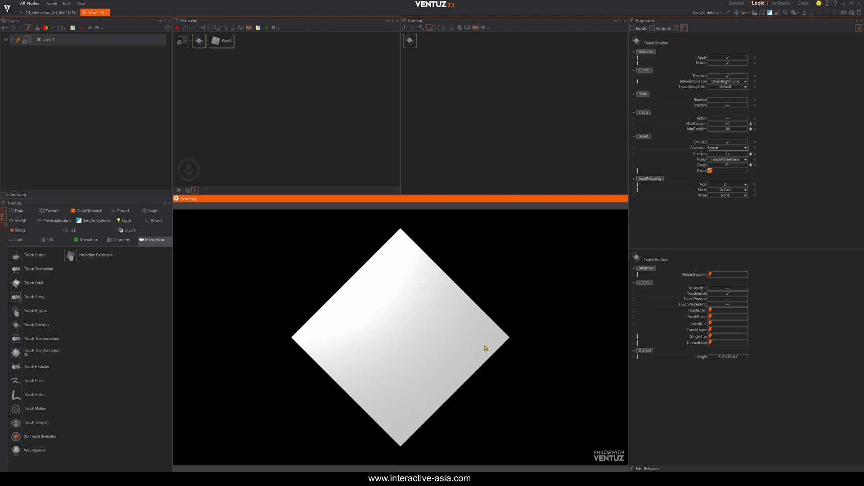
# Change the Tick Spacing in the Touch Rotation's behavior settings and rotate the rectangle to test the new snapping.
pyautogui.click(196, 42)
pyautogui.click(647, 470)
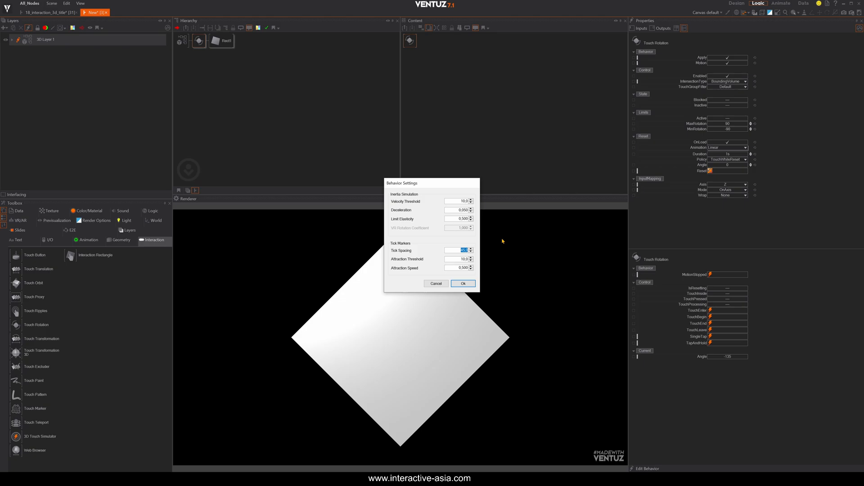
pyautogui.press('Return')
pyautogui.moveTo(468, 267); pyautogui.dragTo(481, 356)
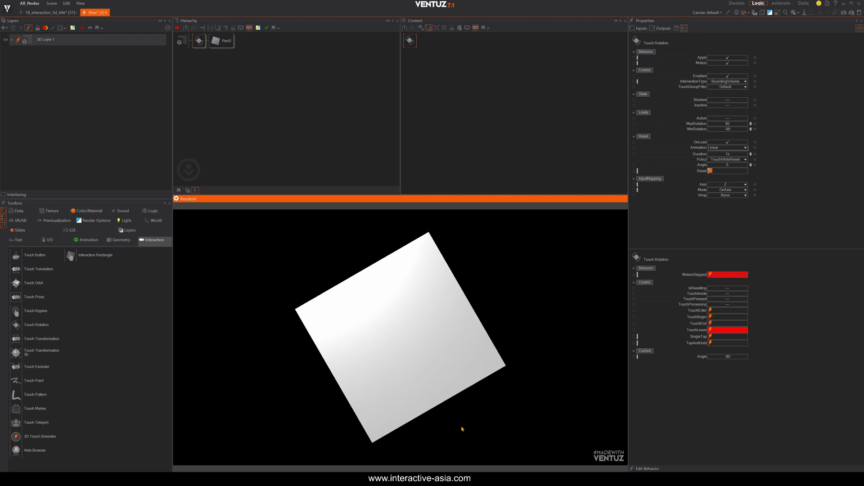